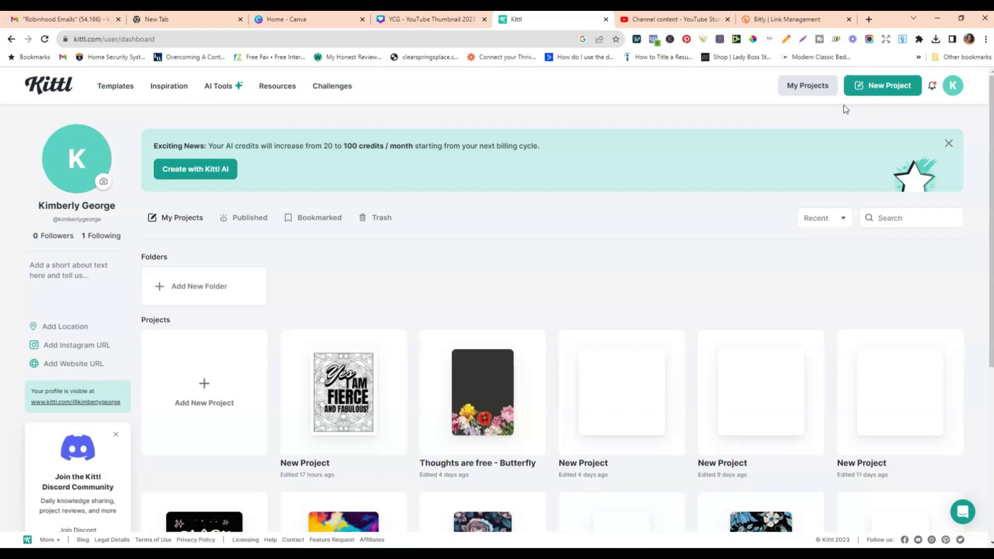
# Step: Start a new project and set the custom artboard's unit to inches
pyautogui.click(886, 86)
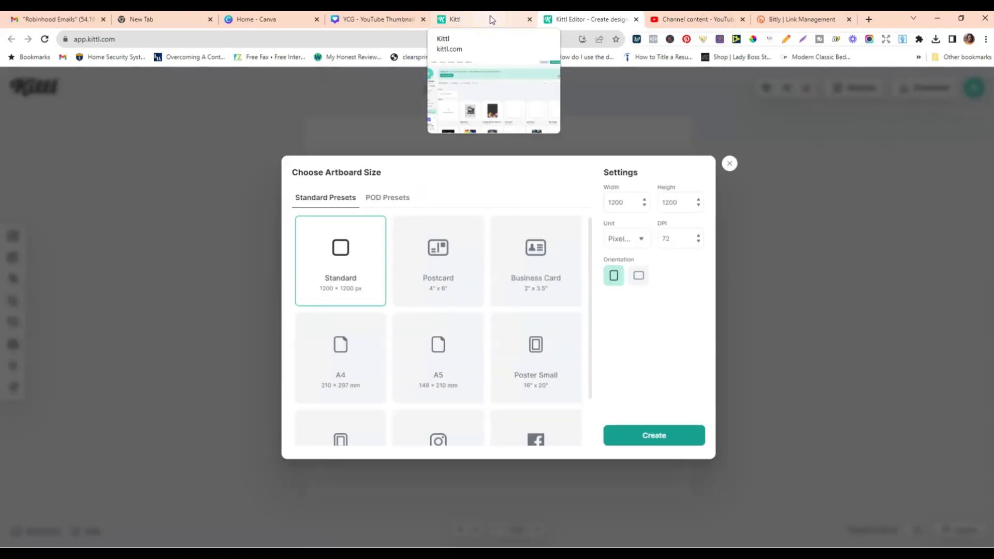
pyautogui.click(705, 283)
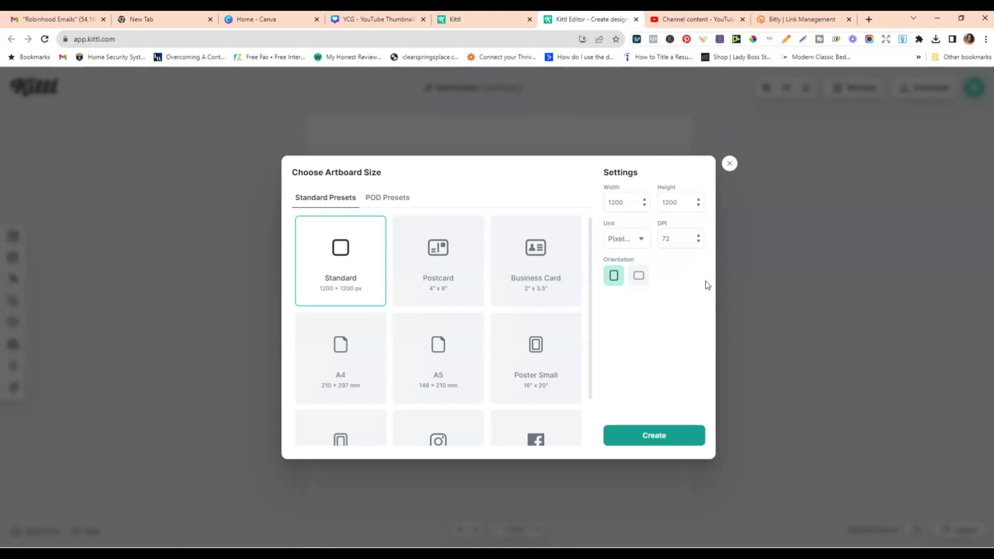
pyautogui.click(635, 181)
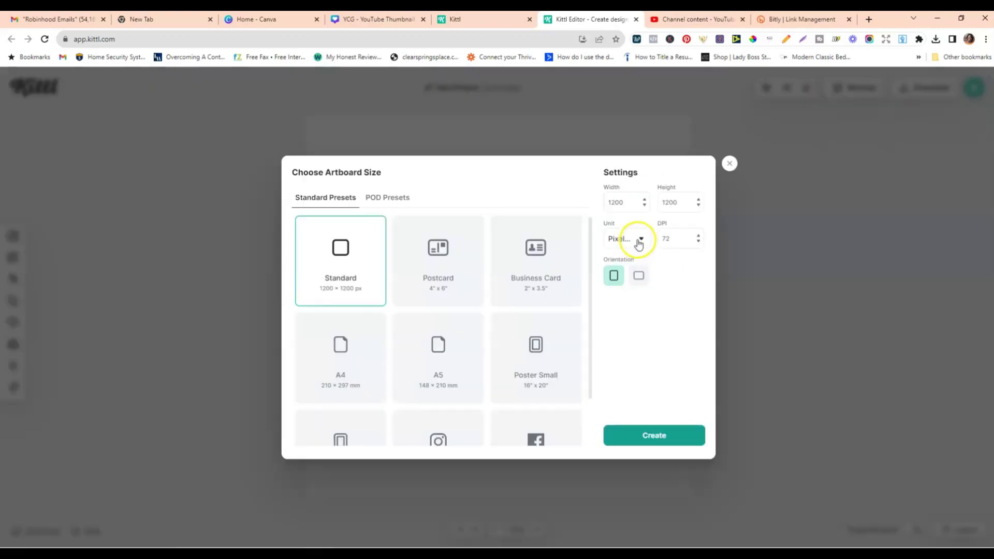
pyautogui.click(638, 240)
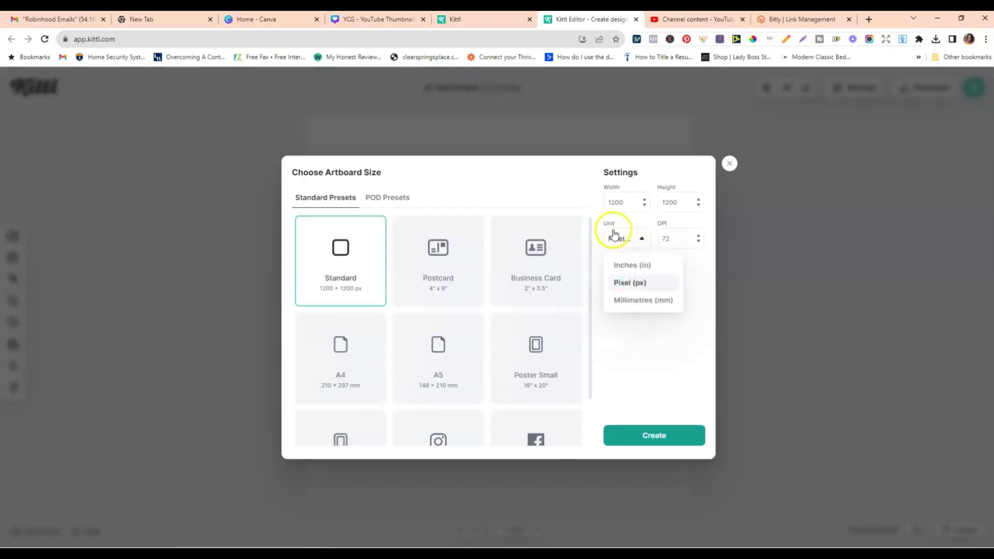
pyautogui.click(632, 265)
# Step: Set the resolution to 300 DPI and create the artboard at 8.5 inches wide by 11 inches high
pyautogui.click(674, 231)
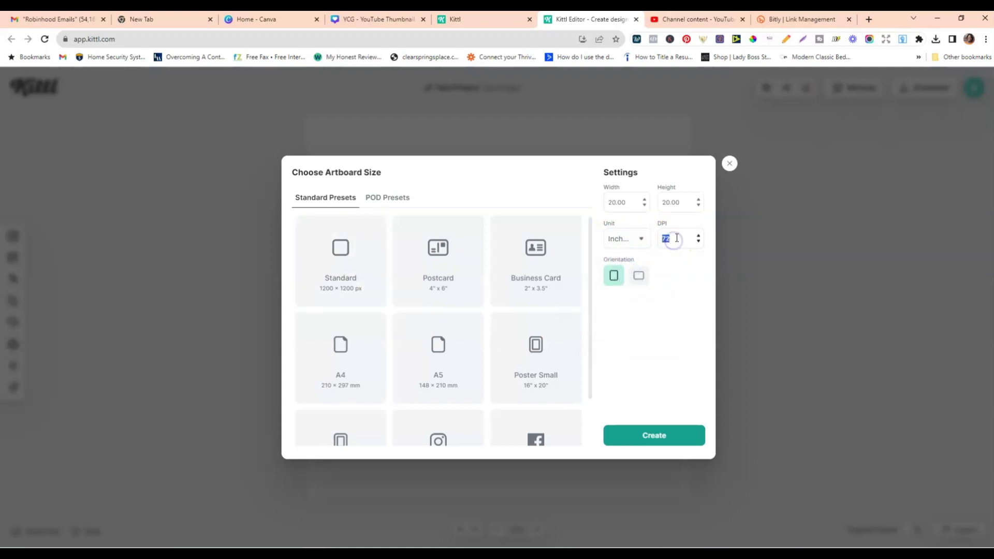
pyautogui.write('300')
pyautogui.click(623, 201)
pyautogui.write('8.5')
pyautogui.click(669, 200)
pyautogui.write('11')
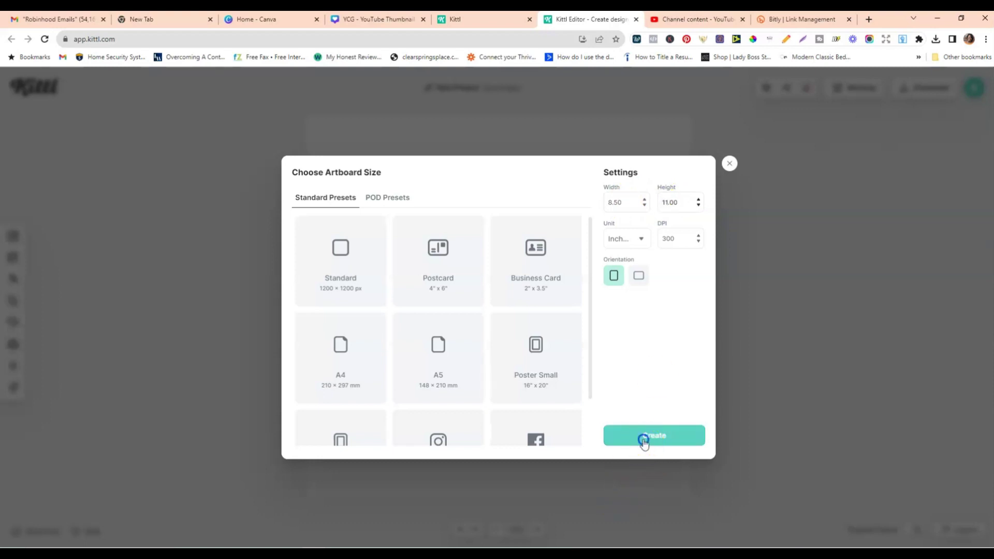
pyautogui.click(642, 436)
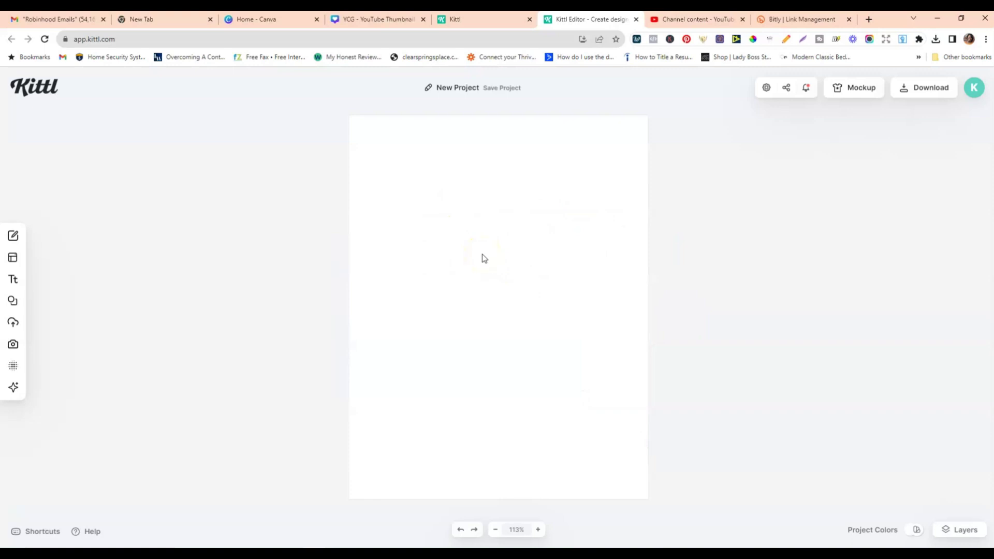
# Step: Generate an AI image from the prompt "create a large print rose coloring page black and white thick lines in a vase"
pyautogui.click(14, 389)
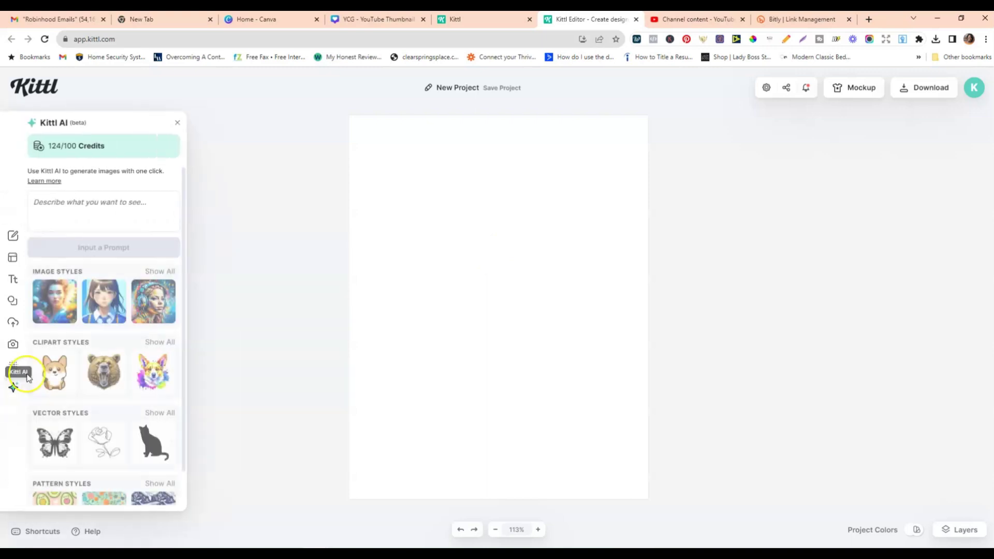
pyautogui.click(125, 200)
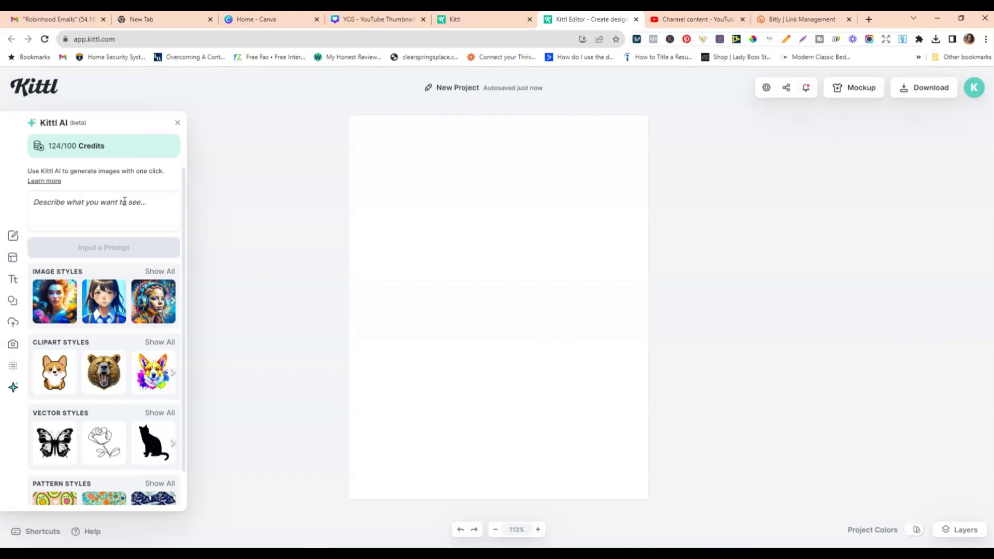
pyautogui.write('child')
pyautogui.press('BackSpace')
pyautogui.press('BackSpace')
pyautogui.press('BackSpace')
pyautogui.press('BackSpace')
pyautogui.press('BackSpace')
pyautogui.write('creat')
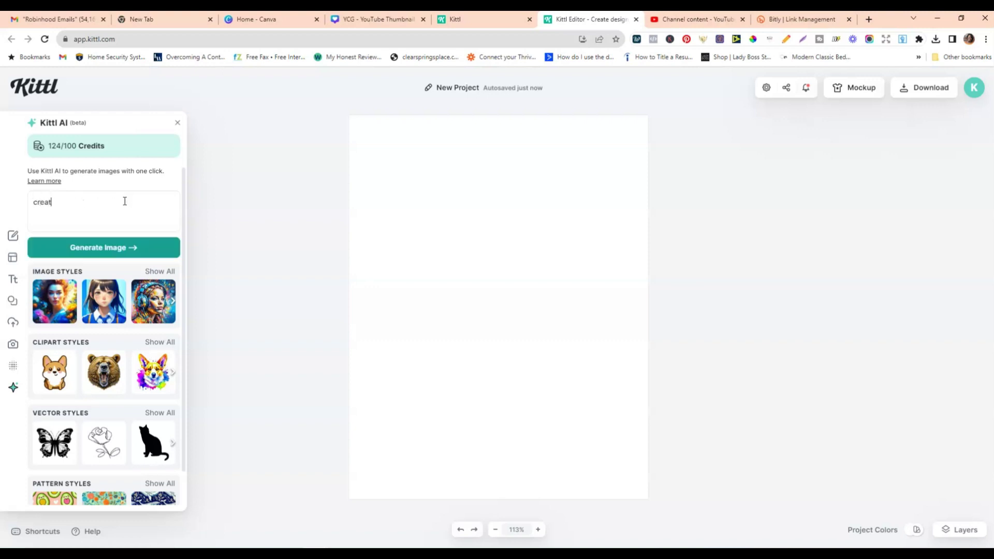
pyautogui.write('e a large print rose coloring')
pyautogui.press('BackSpace')
pyautogui.press('BackSpace')
pyautogui.press('BackSpace')
pyautogui.press('BackSpace')
pyautogui.press('BackSpace')
pyautogui.press('BackSpace')
pyautogui.press('BackSpace')
pyautogui.press('BackSpace')
pyautogui.write('coloring page black and ')
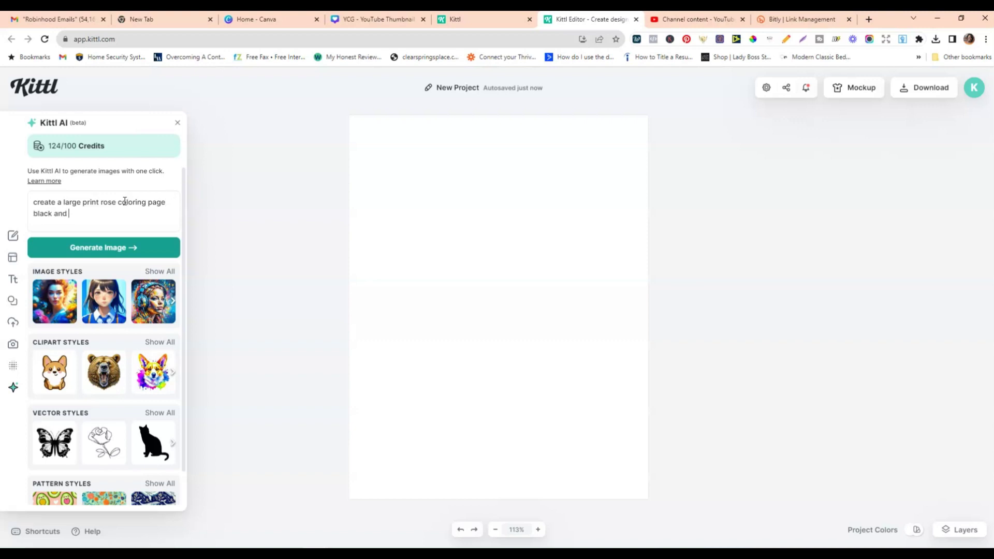
pyautogui.write('white thick lines in a vase')
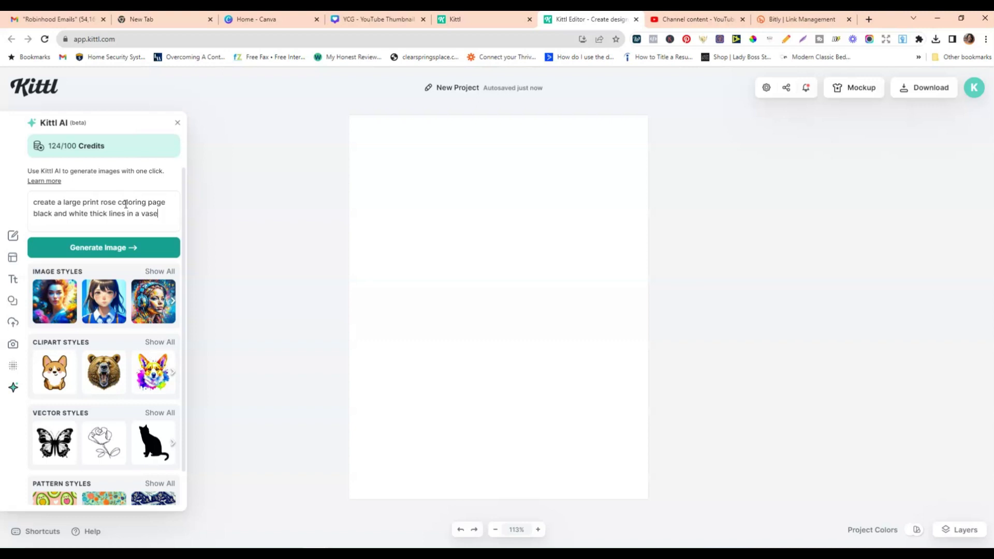
pyautogui.click(104, 247)
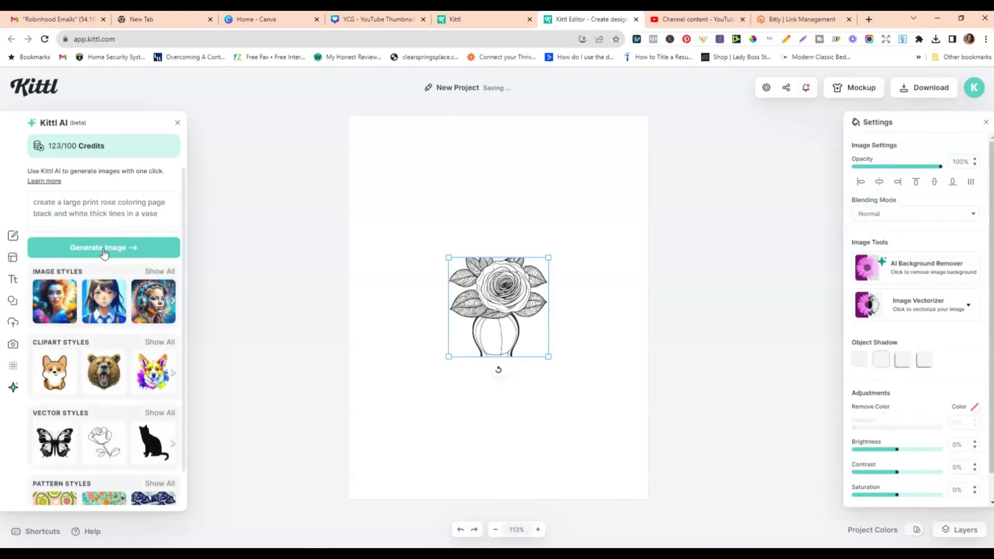
# Step: Enlarge the generated rose vase image to most of the artboard's width and place it in the lower part of the artboard
pyautogui.click(532, 200)
pyautogui.click(516, 266)
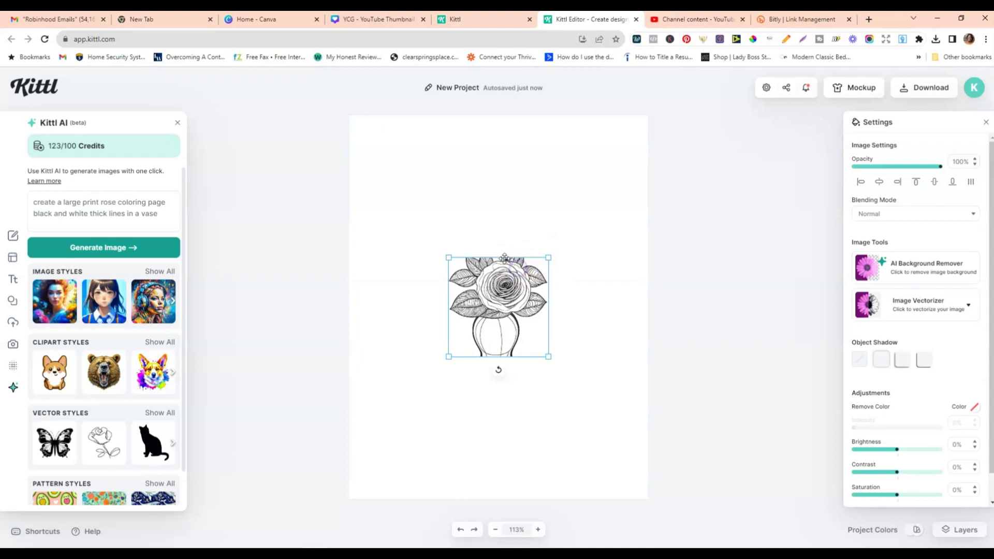
pyautogui.moveTo(548, 256); pyautogui.dragTo(657, 142)
pyautogui.moveTo(535, 212); pyautogui.dragTo(484, 234)
pyautogui.moveTo(601, 378); pyautogui.dragTo(638, 412)
pyautogui.moveTo(553, 231); pyautogui.dragTo(536, 305)
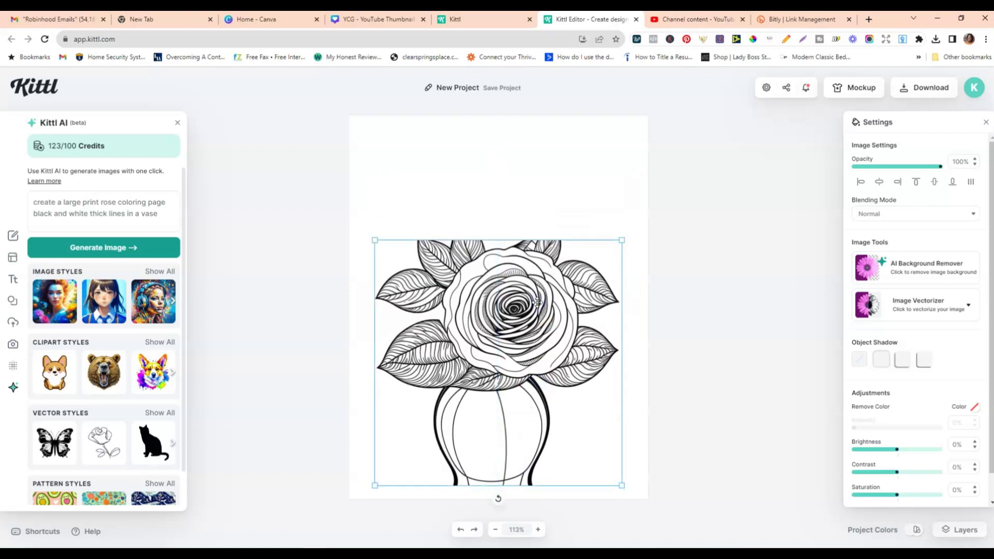
# Step: Delete the vase image and generate a new one from the prompt "create a large rose coloring page black and white thick lines in a flower field"
pyautogui.press('Delete')
pyautogui.click(158, 245)
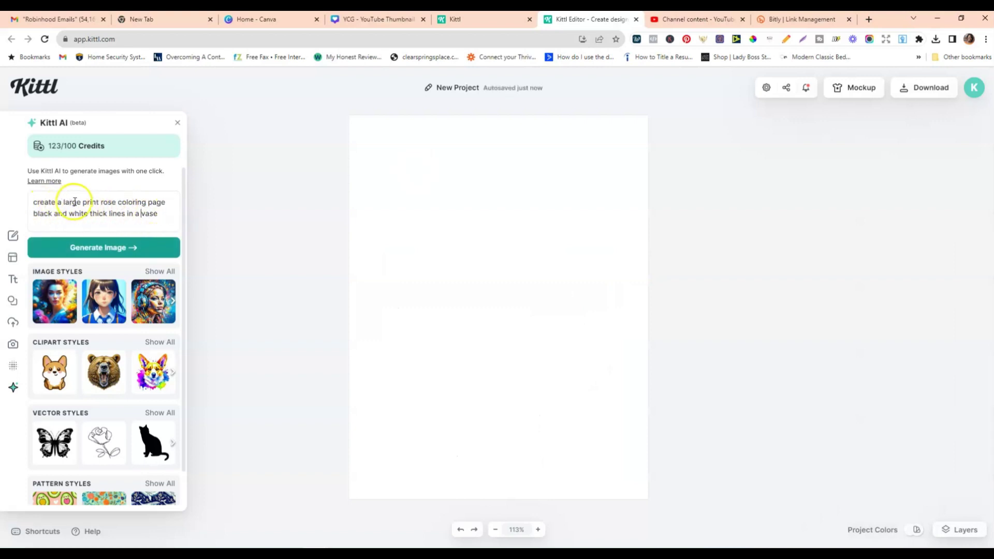
pyautogui.doubleClick(92, 202)
pyautogui.press('BackSpace')
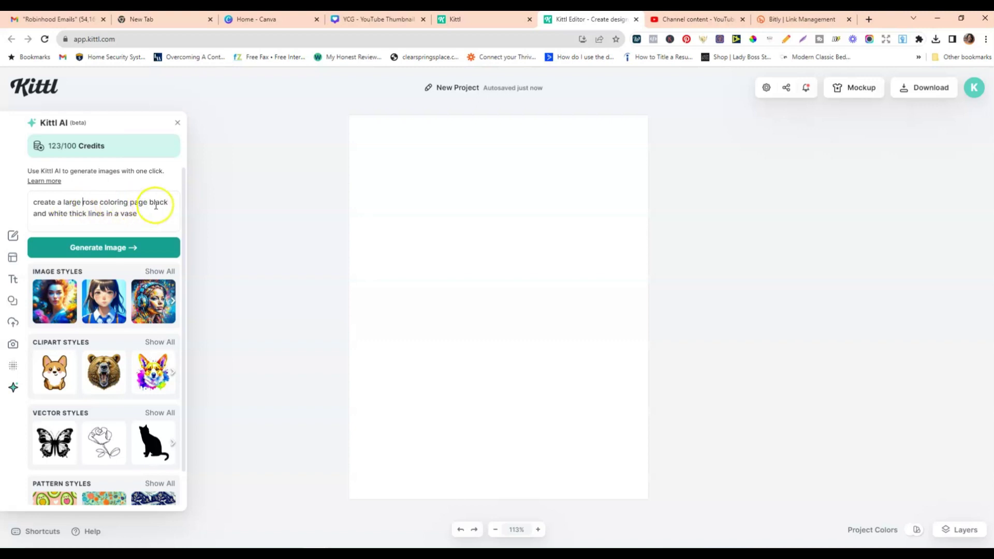
pyautogui.moveTo(138, 214); pyautogui.dragTo(107, 214)
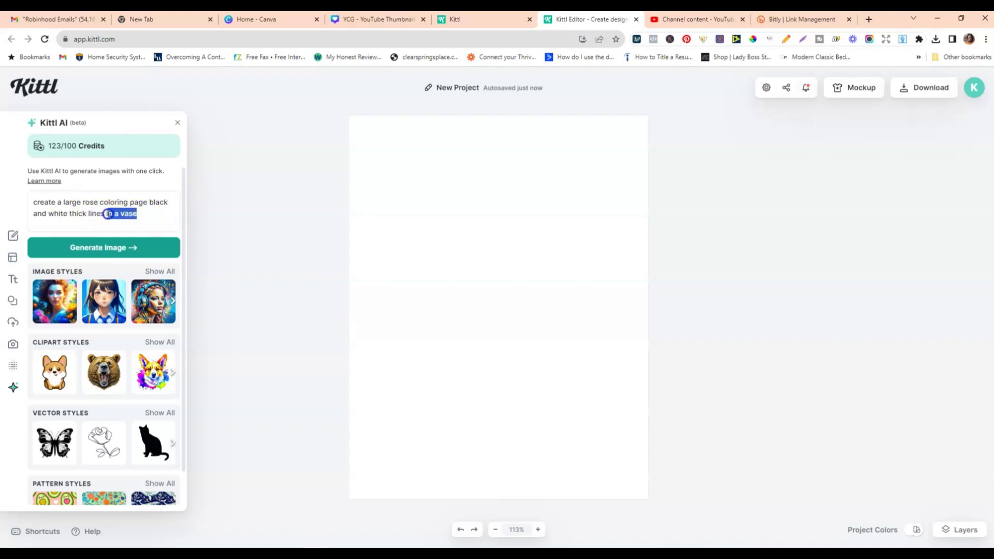
pyautogui.press('BackSpace')
pyautogui.write('in a flower field')
pyautogui.click(109, 246)
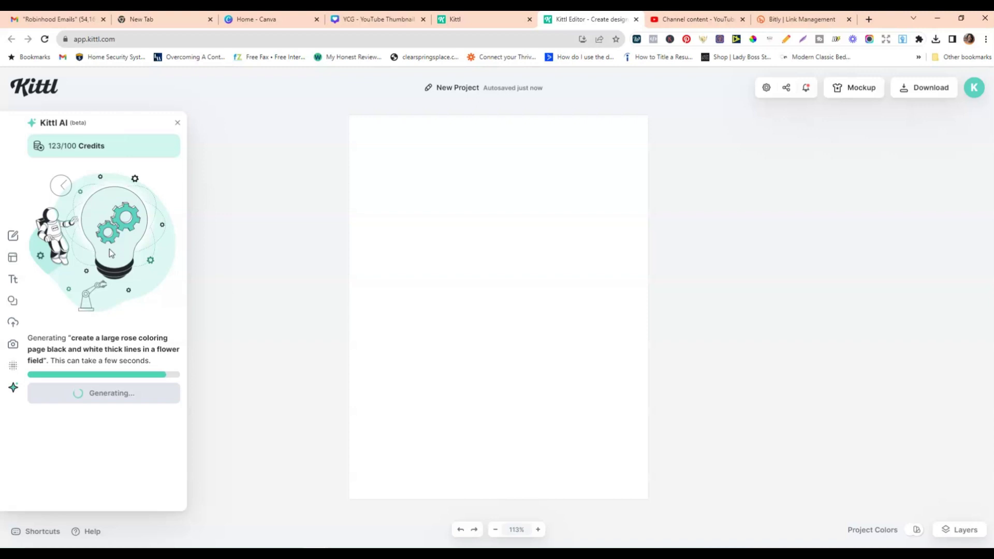
# Step: Resize the flower field rose image to slightly less than the artboard's width and position it just above the artboard's lower edge
pyautogui.moveTo(514, 260); pyautogui.dragTo(601, 139)
pyautogui.moveTo(548, 219); pyautogui.dragTo(372, 441)
pyautogui.click(517, 354)
pyautogui.moveTo(517, 354); pyautogui.dragTo(524, 456)
pyautogui.click(572, 168)
pyautogui.click(546, 216)
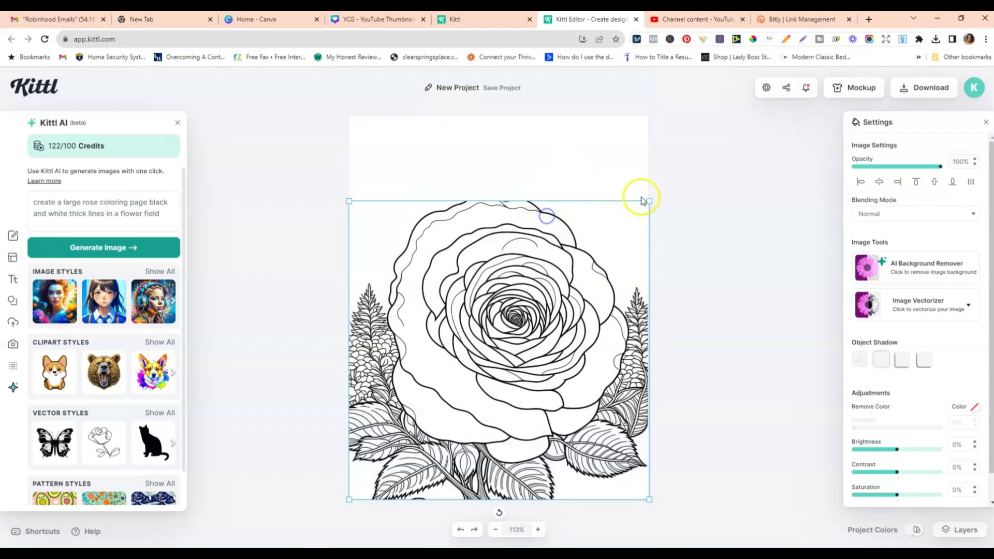
pyautogui.moveTo(645, 200); pyautogui.dragTo(701, 144)
pyautogui.moveTo(568, 193); pyautogui.dragTo(553, 196)
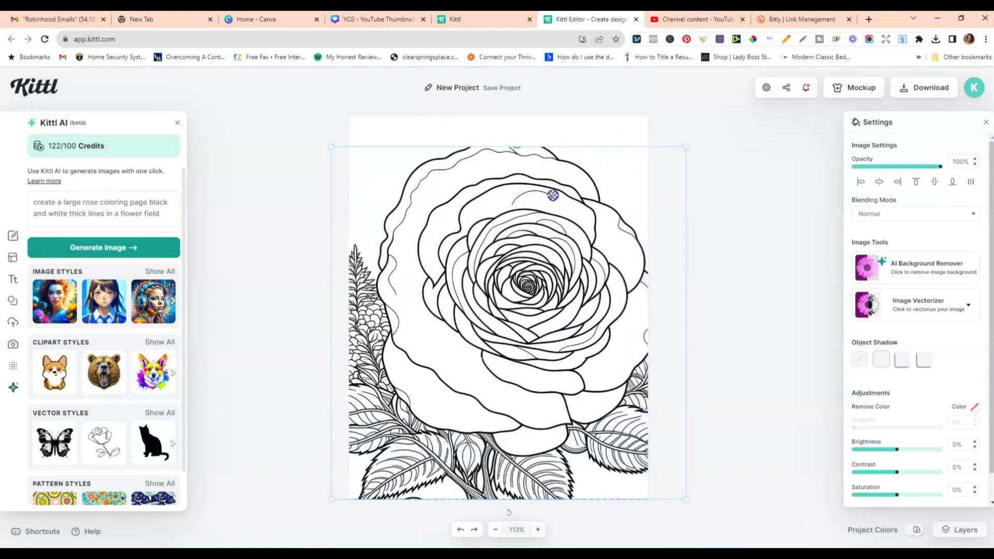
pyautogui.moveTo(328, 148); pyautogui.dragTo(428, 199)
pyautogui.moveTo(513, 277)
pyautogui.mouseDown()
pyautogui.moveTo(491, 250)
pyautogui.moveTo(475, 260)
pyautogui.moveTo(504, 269)
pyautogui.moveTo(495, 272)
pyautogui.mouseUp()
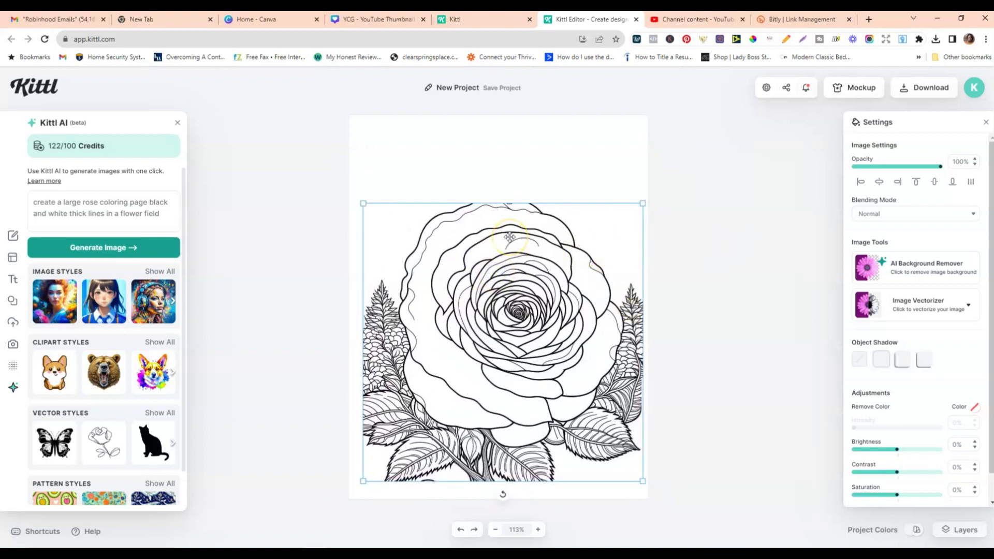
# Step: Delete the rose image and generate a new one from the prompt "create a vintage car coloring page black and white thick lines driving on a street"
pyautogui.press('Delete')
pyautogui.click(157, 213)
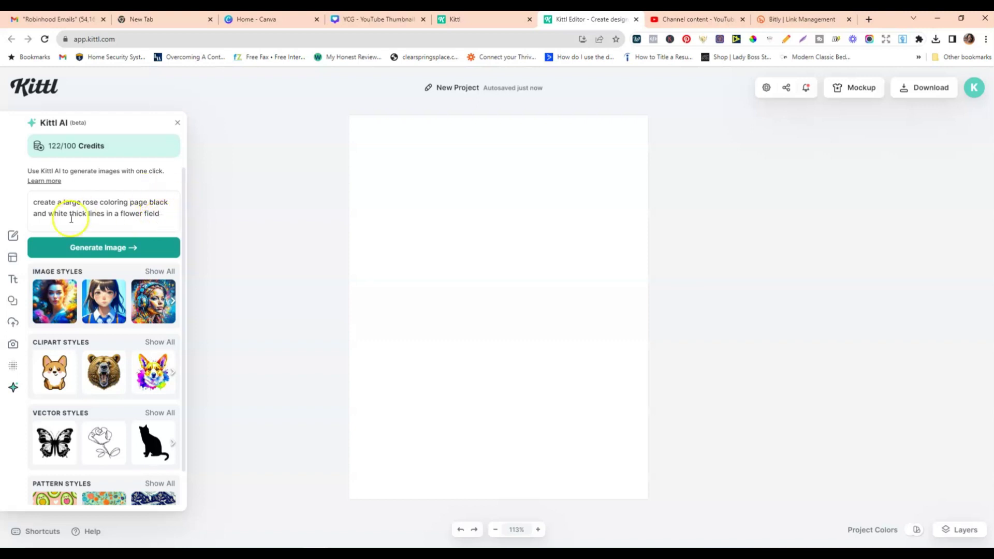
pyautogui.doubleClick(72, 201)
pyautogui.moveTo(99, 201); pyautogui.dragTo(62, 202)
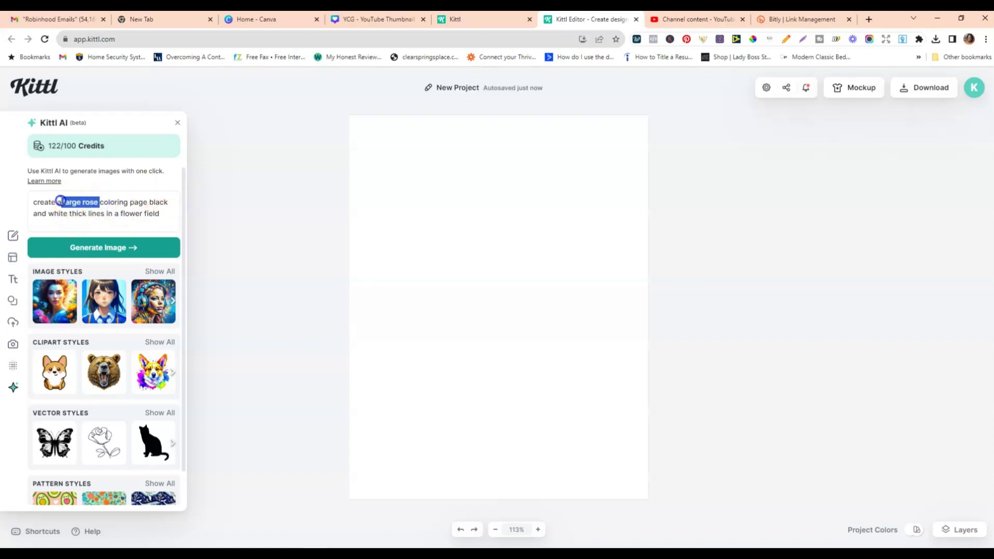
pyautogui.write('cinta')
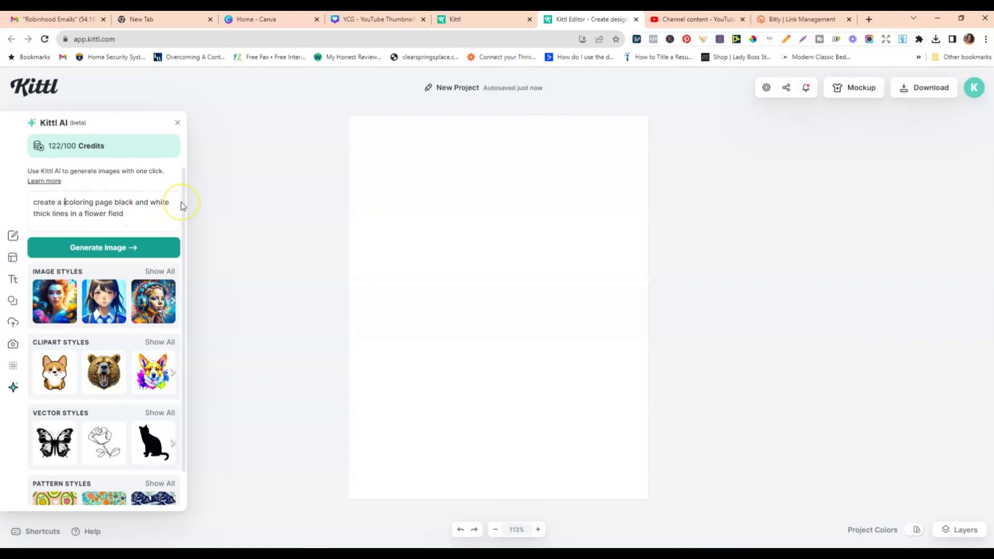
pyautogui.press('BackSpace')
pyautogui.press('BackSpace')
pyautogui.press('BackSpace')
pyautogui.press('BackSpace')
pyautogui.press('BackSpace')
pyautogui.write('vintage c')
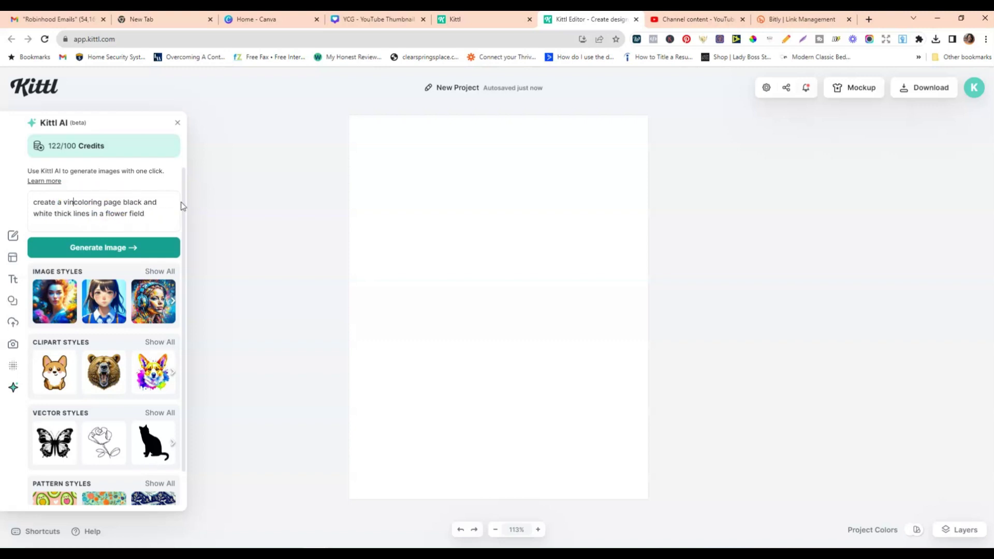
pyautogui.write('ar')
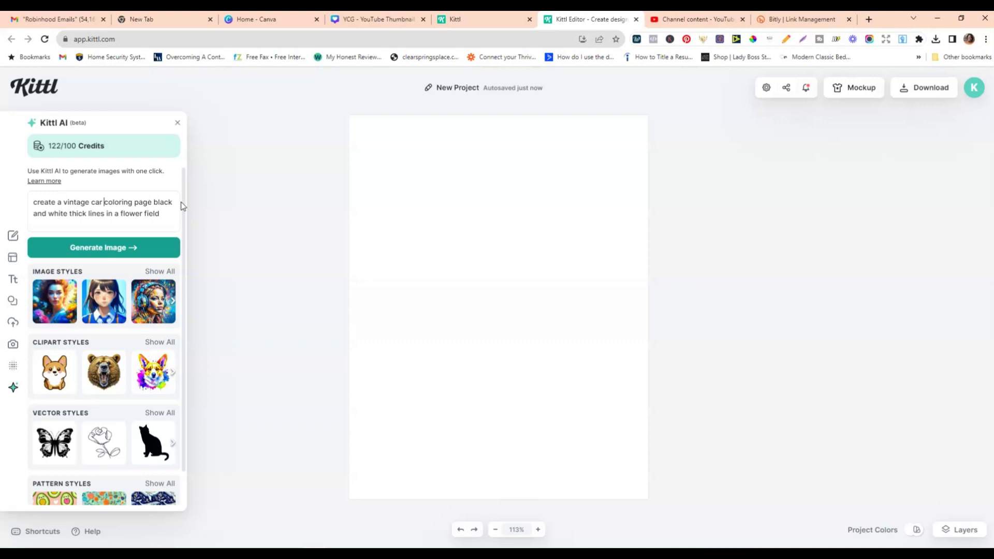
pyautogui.moveTo(163, 213); pyautogui.dragTo(106, 214)
pyautogui.write('driving o')
pyautogui.click(114, 247)
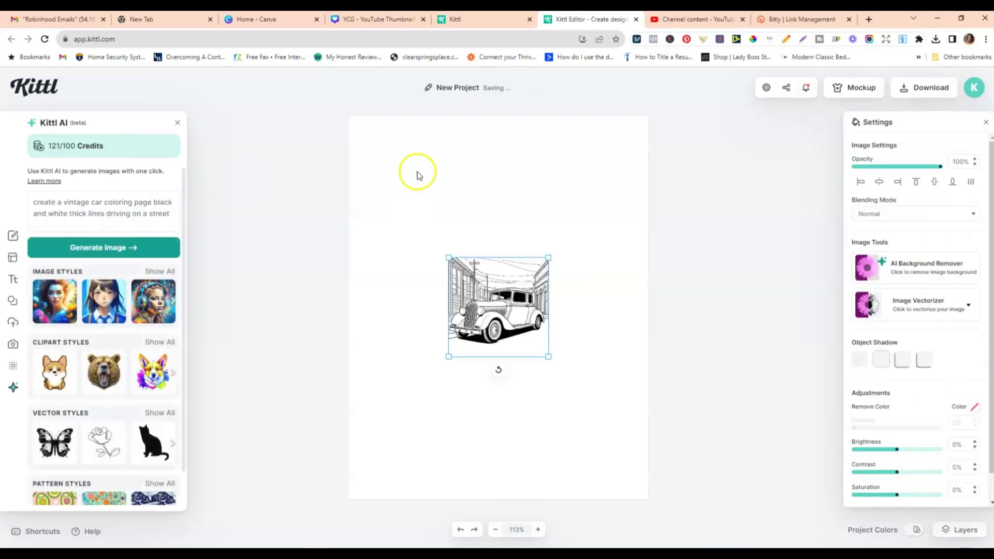
# Step: Enlarge the vintage car image to the artboard's full width and place it near the artboard's lower edge
pyautogui.moveTo(508, 314); pyautogui.dragTo(606, 173)
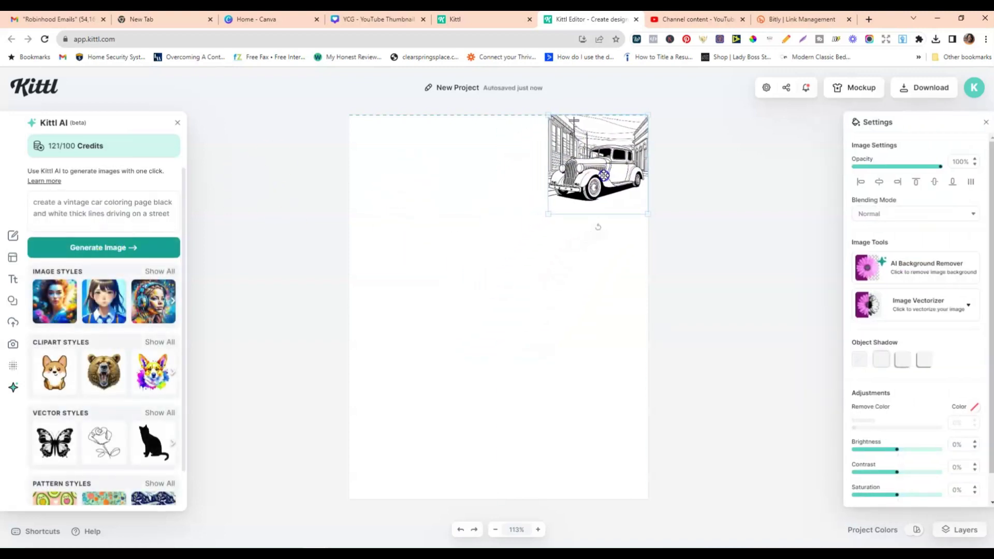
pyautogui.moveTo(547, 215); pyautogui.dragTo(369, 428)
pyautogui.moveTo(387, 331); pyautogui.dragTo(504, 361)
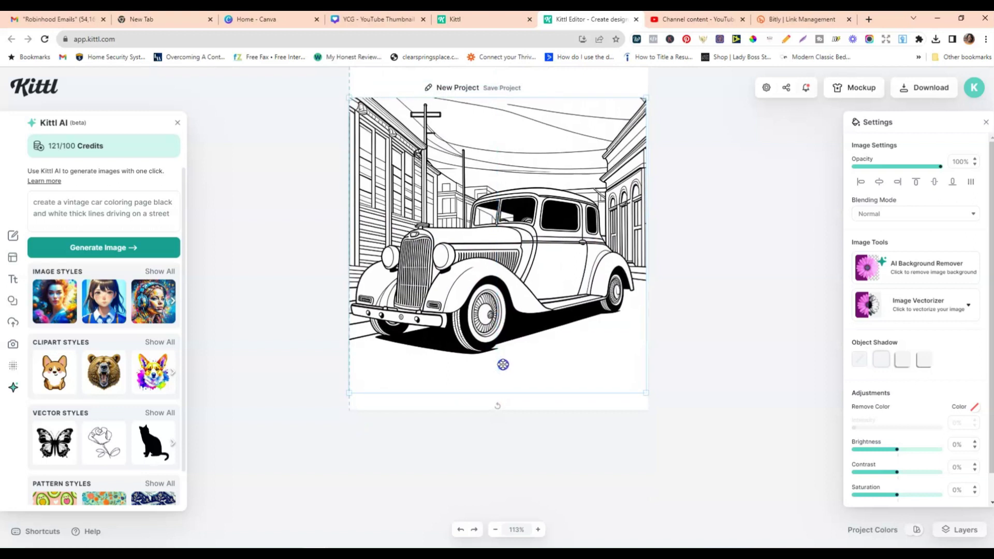
pyautogui.scroll(2, 517, 289)
pyautogui.moveTo(638, 207)
pyautogui.mouseDown()
pyautogui.moveTo(652, 191)
pyautogui.moveTo(642, 194)
pyautogui.mouseUp()
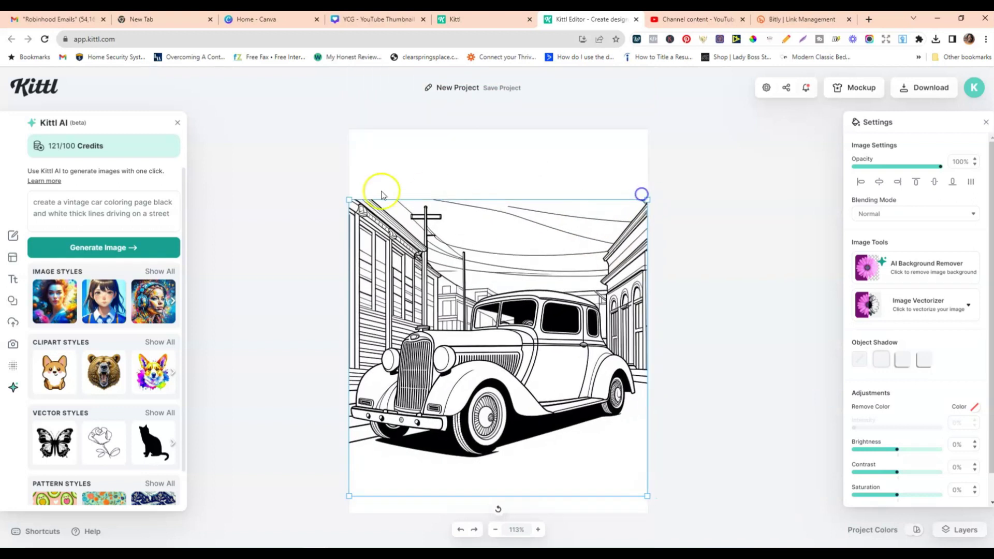
# Step: Resize the vintage car image to roughly the artboard's width and center it vertically on the page
pyautogui.moveTo(349, 201); pyautogui.dragTo(315, 178)
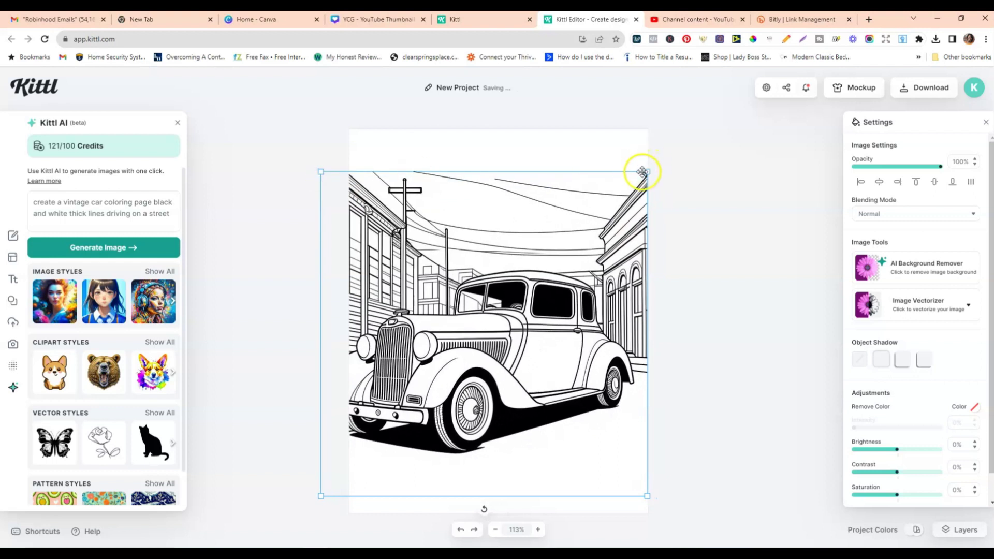
pyautogui.moveTo(647, 173); pyautogui.dragTo(687, 126)
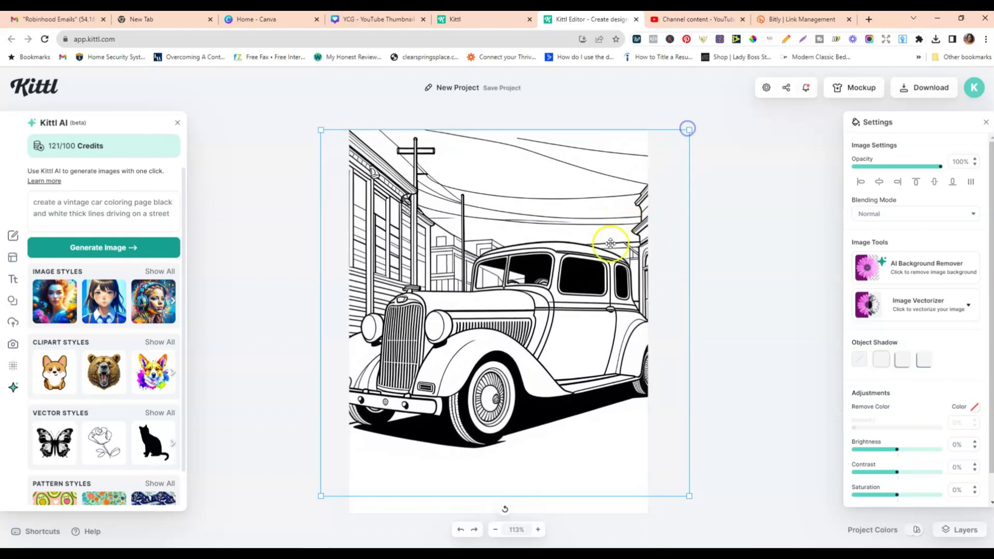
pyautogui.scroll(-2, 518, 333)
pyautogui.click(518, 333)
pyautogui.moveTo(517, 333); pyautogui.dragTo(484, 379)
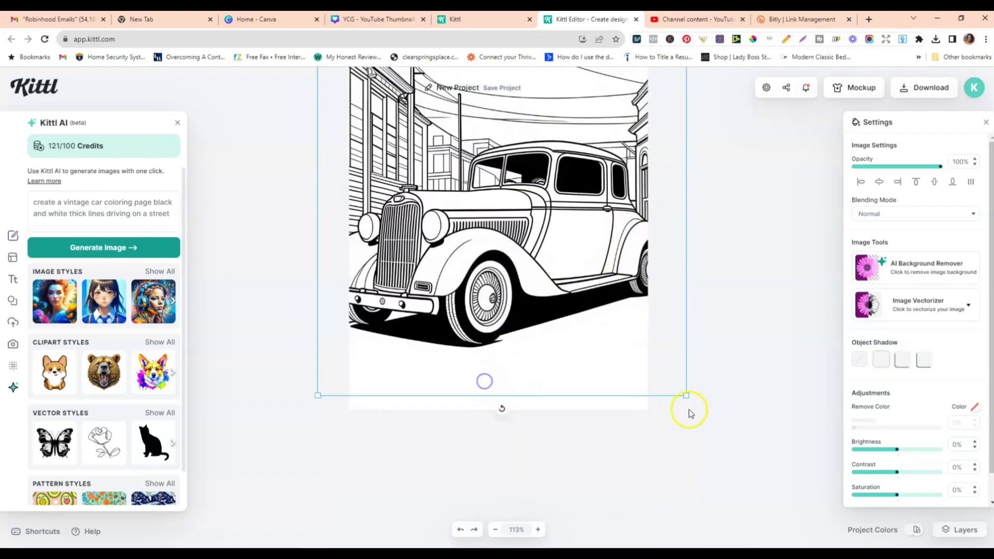
pyautogui.moveTo(686, 396); pyautogui.dragTo(647, 364)
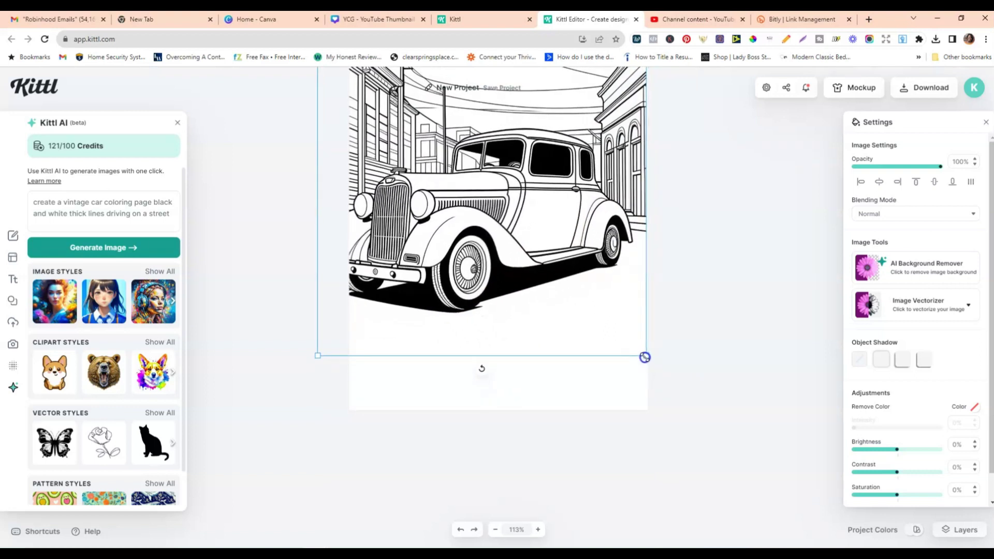
pyautogui.moveTo(594, 320); pyautogui.dragTo(592, 344)
pyautogui.moveTo(324, 393); pyautogui.dragTo(351, 372)
pyautogui.moveTo(468, 349); pyautogui.dragTo(467, 351)
pyautogui.scroll(2, 467, 352)
pyautogui.click(699, 311)
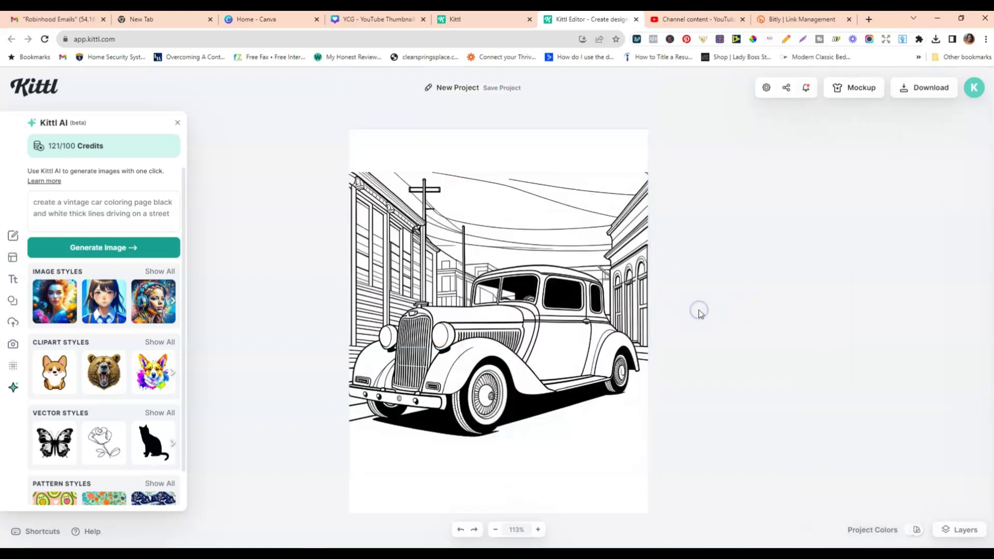
# Step: Enlarge the vintage car image past the artboard's side edges until it covers the full page height
pyautogui.scroll(-2, 569, 345)
pyautogui.click(569, 345)
pyautogui.moveTo(650, 372); pyautogui.dragTo(655, 441)
pyautogui.scroll(2, 668, 324)
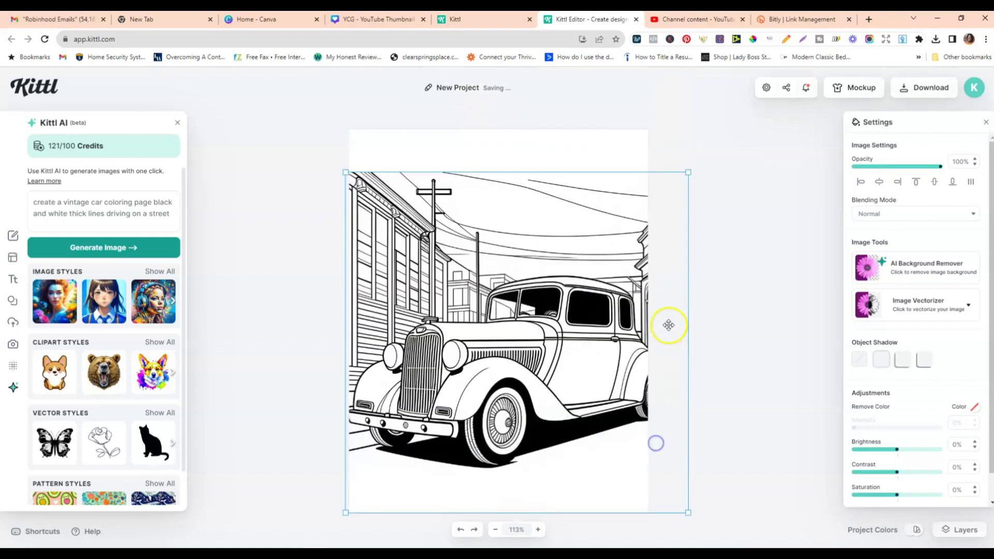
pyautogui.moveTo(345, 173); pyautogui.dragTo(300, 128)
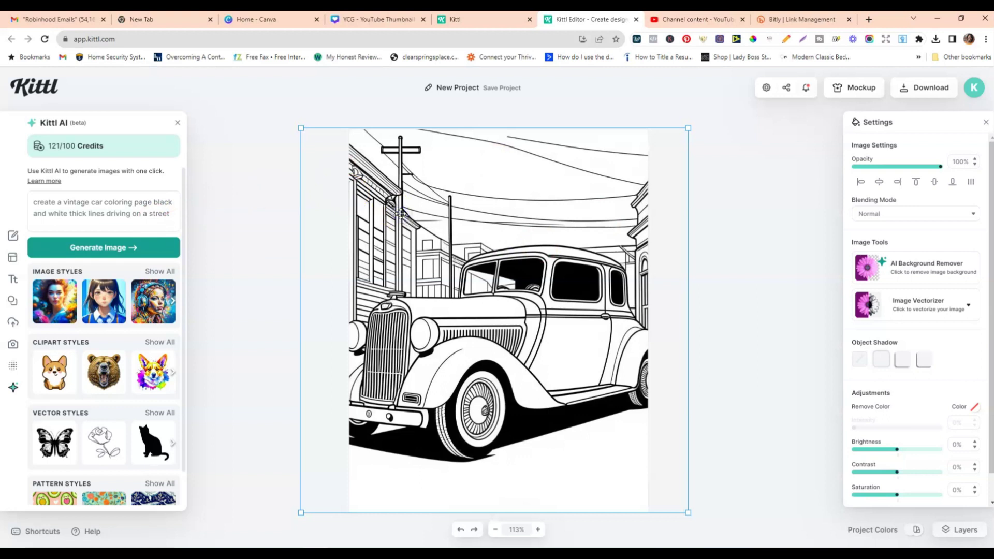
# Step: Delete the car image and generate one from "create a vintage car coloring page black and white thick lines driving on a street --ar 9:14"
pyautogui.press('Delete')
pyautogui.click(171, 214)
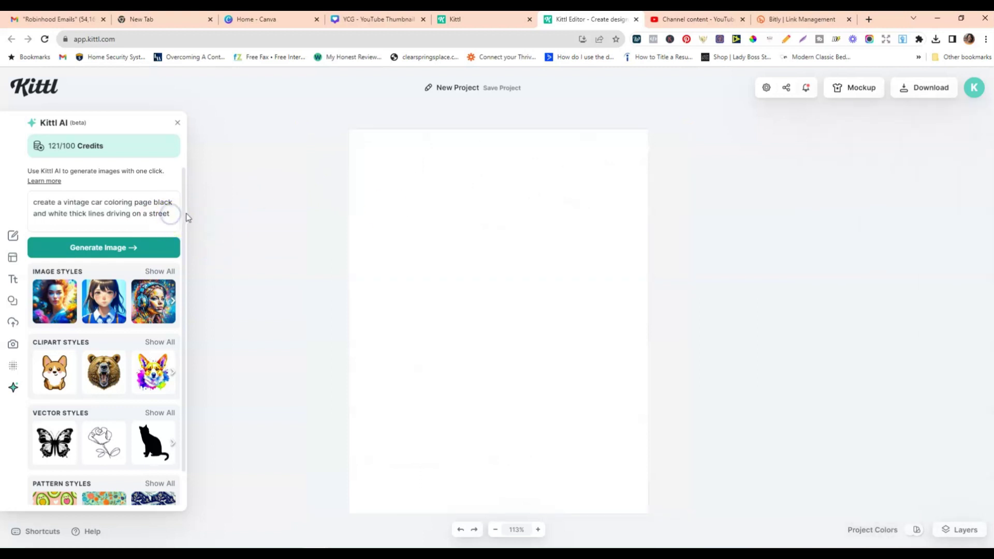
pyautogui.write('--ar 9:14')
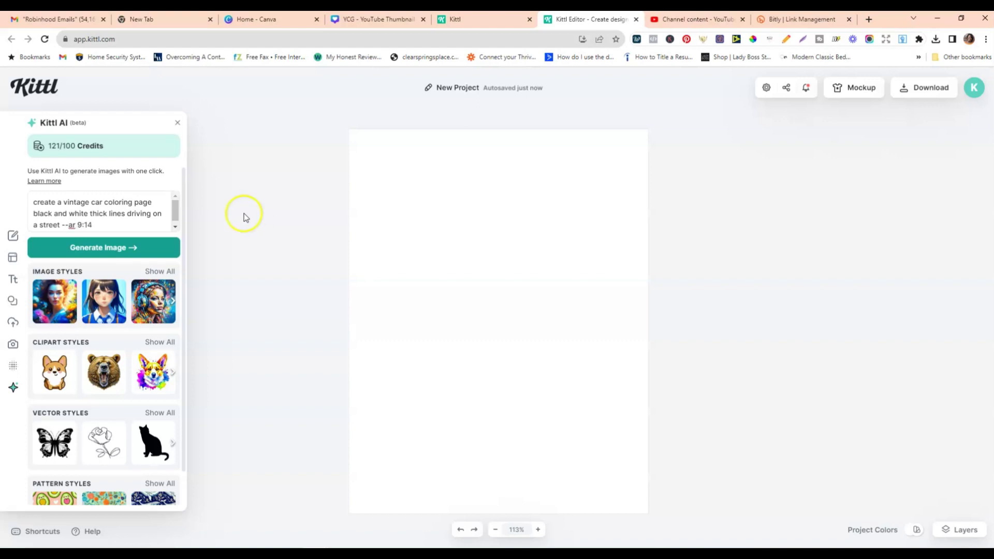
pyautogui.click(115, 247)
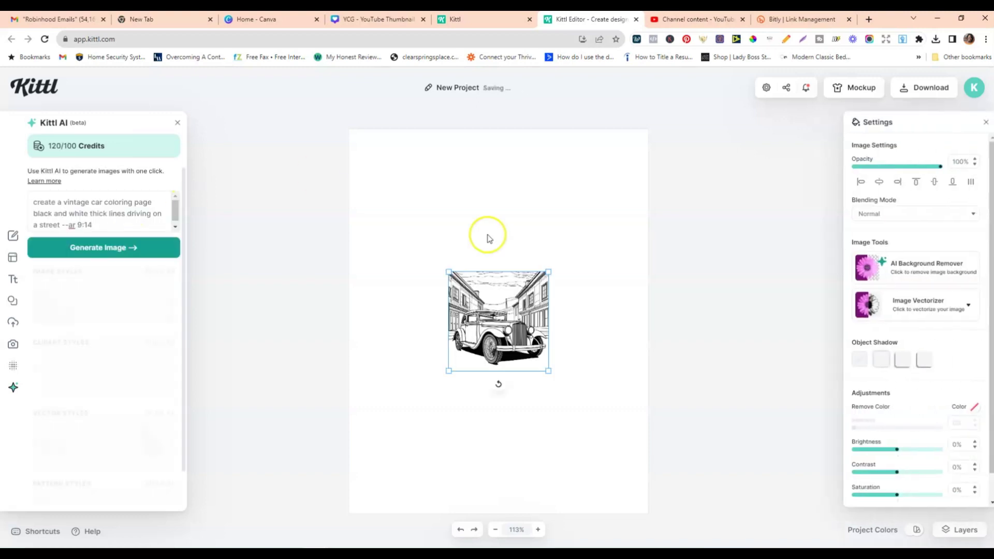
# Step: Enlarge the new car image to the artboard's full width and align it with the artboard's lower edge
pyautogui.moveTo(499, 327); pyautogui.dragTo(598, 185)
pyautogui.moveTo(545, 234); pyautogui.dragTo(374, 452)
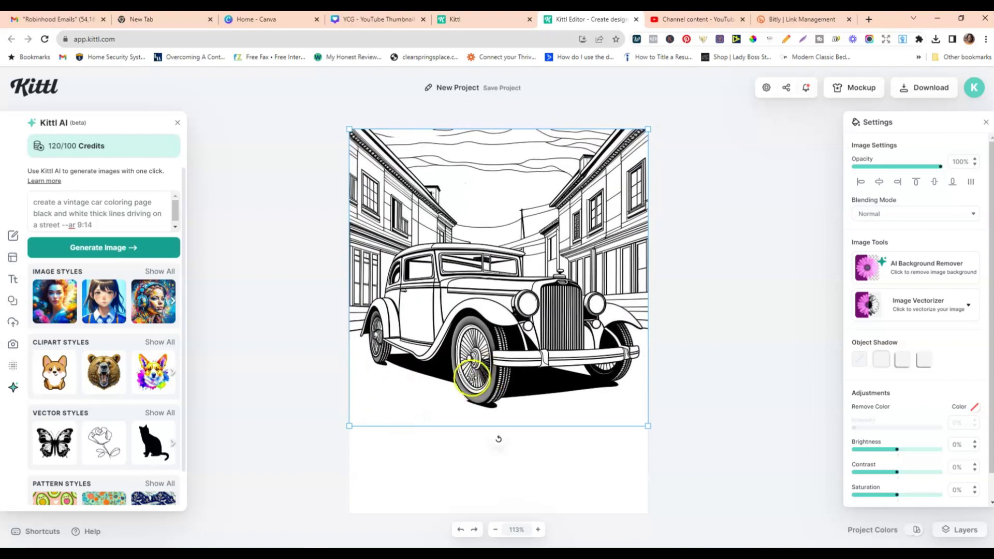
pyautogui.scroll(-2, 487, 365)
pyautogui.moveTo(502, 295); pyautogui.dragTo(504, 481)
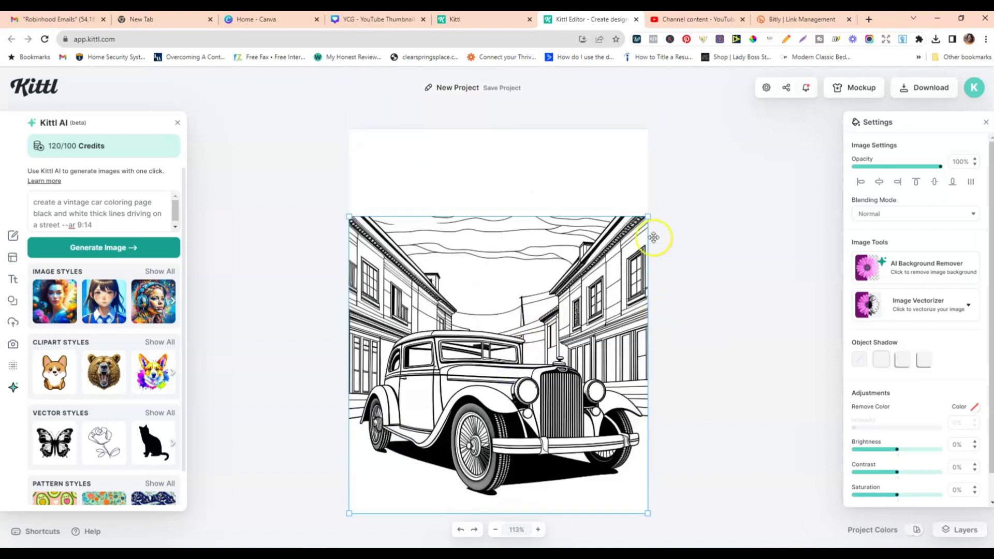
# Step: Enlarge the new car image past the artboard's side edges so it covers the whole page, and deselect it
pyautogui.moveTo(649, 213); pyautogui.dragTo(678, 186)
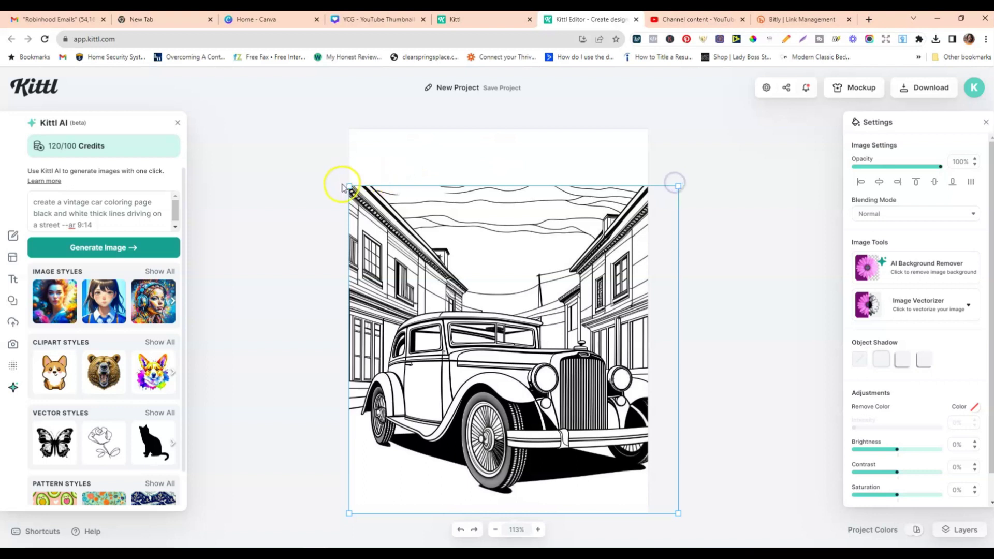
pyautogui.moveTo(344, 180); pyautogui.dragTo(313, 119)
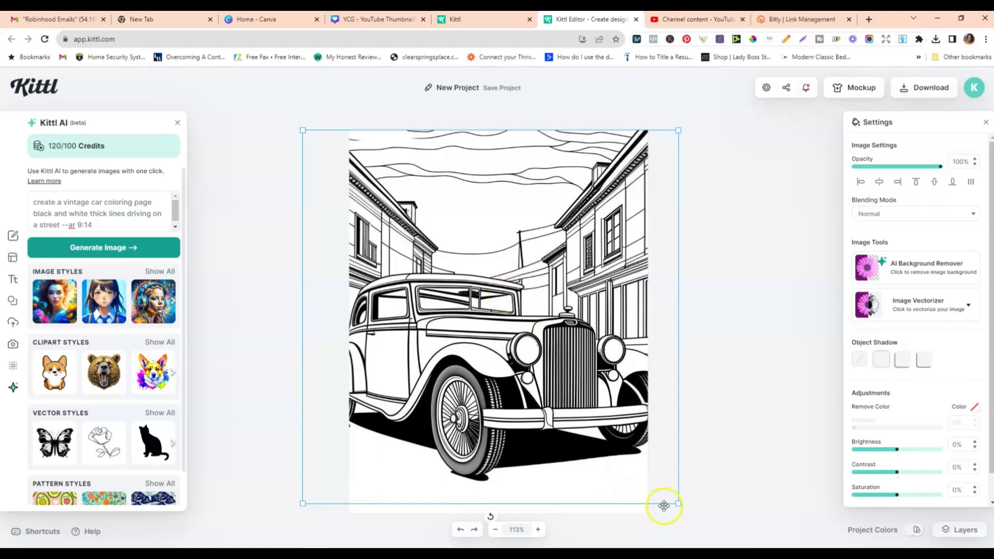
pyautogui.moveTo(676, 503)
pyautogui.mouseDown()
pyautogui.moveTo(685, 523)
pyautogui.moveTo(682, 512)
pyautogui.mouseUp()
pyautogui.click(726, 400)
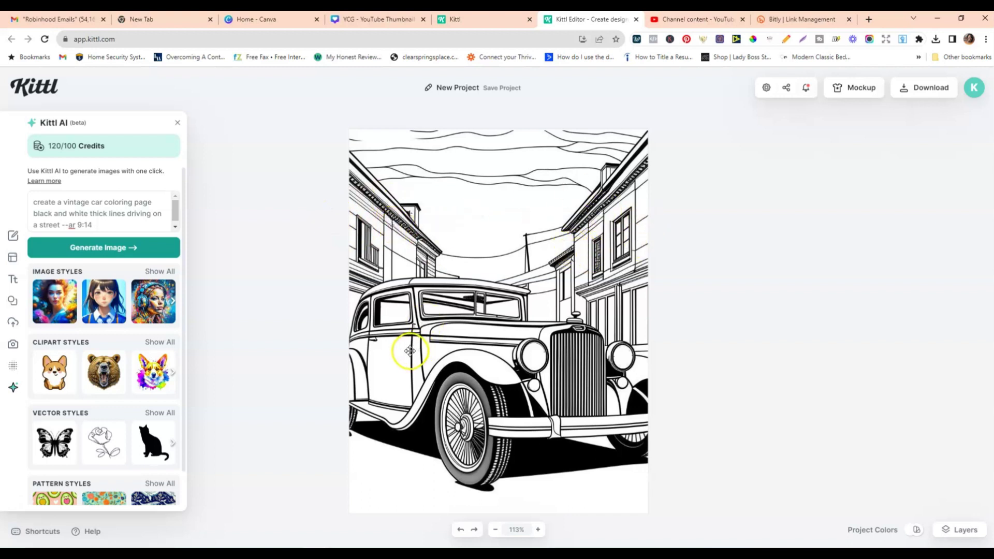
pyautogui.click(542, 291)
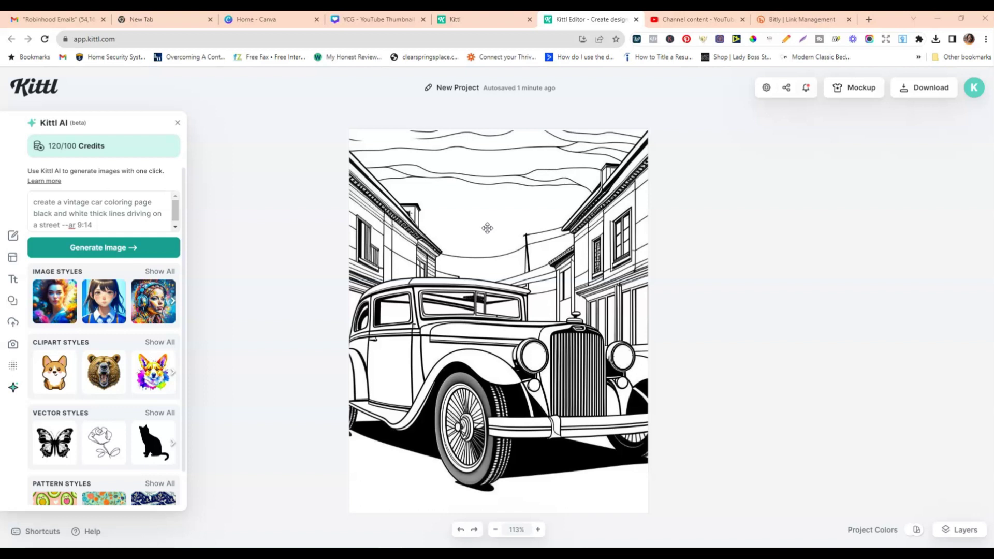
# Step: View the download size and file format options for the page, and close them without downloading
pyautogui.click(918, 93)
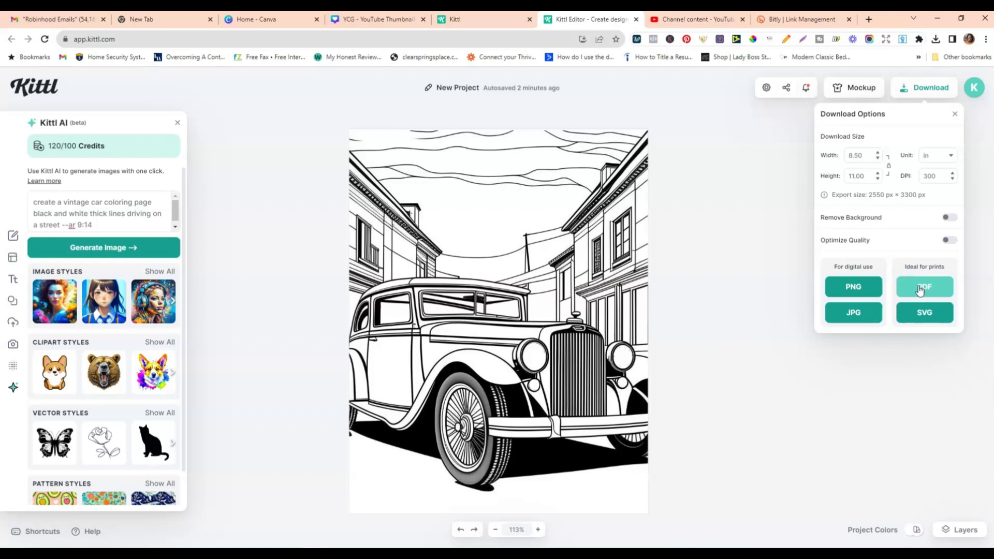
pyautogui.click(752, 215)
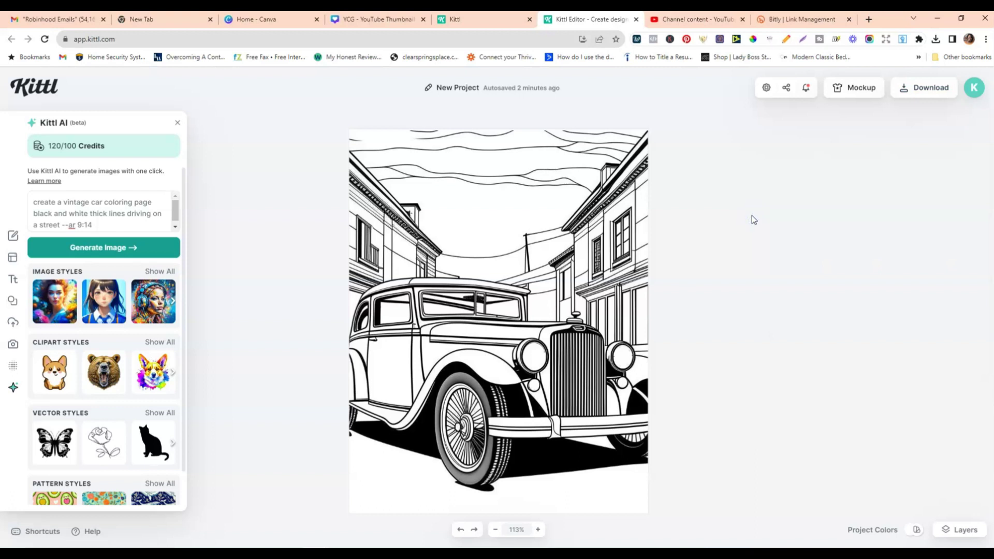